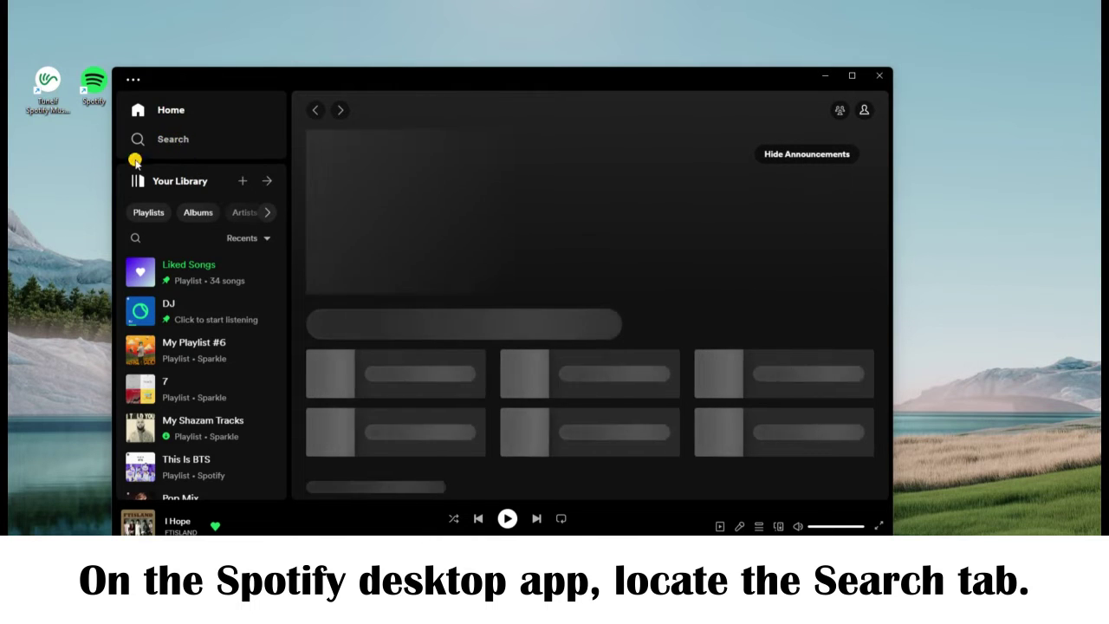
# - Browse Spotify's Podcasts category and scroll down to the featured episodes
pyautogui.click(167, 143)
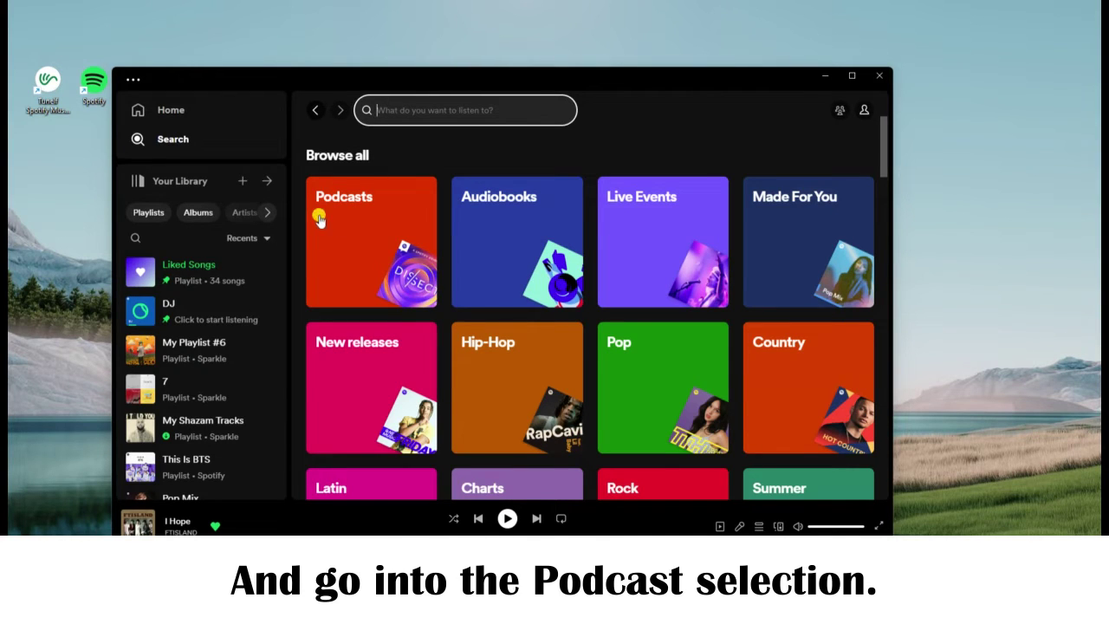
pyautogui.click(379, 217)
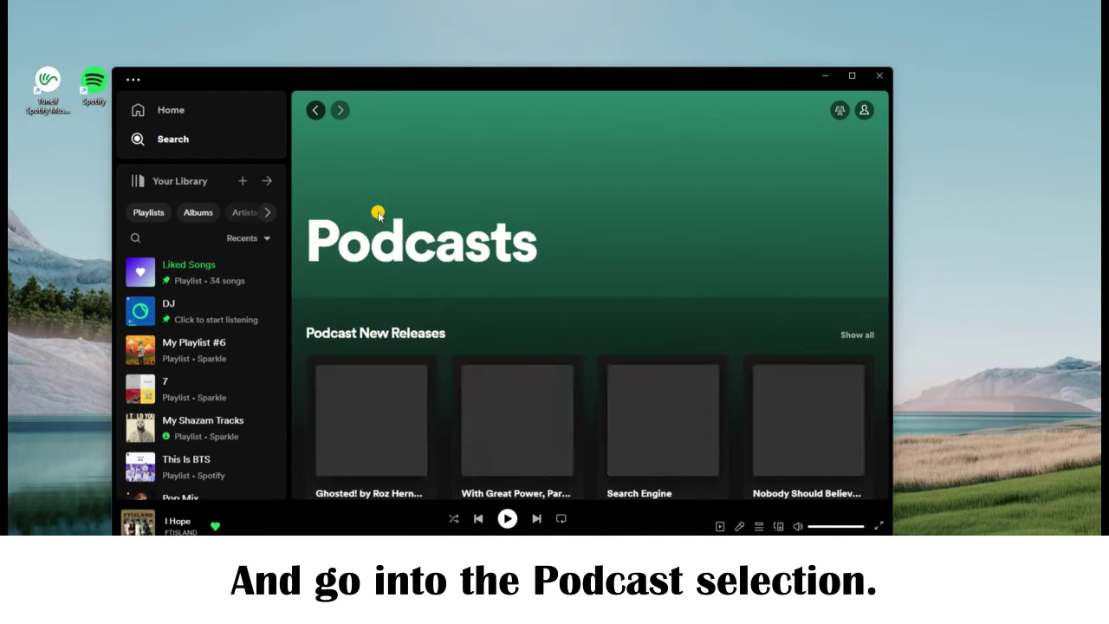
pyautogui.scroll(-4, 411, 310)
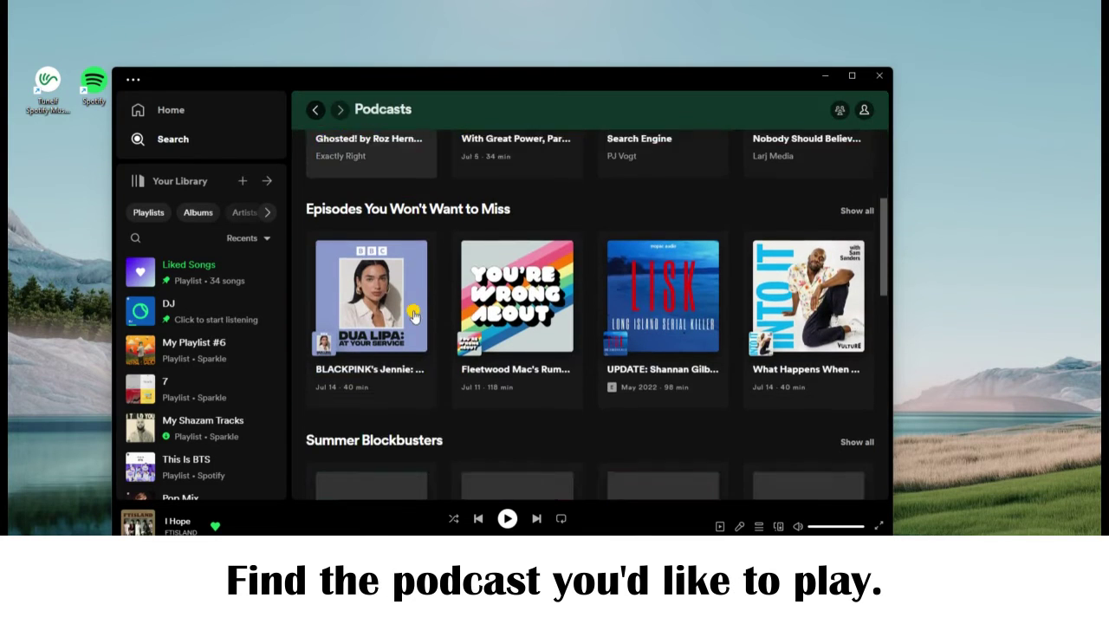
# - Play the Fleetwood Mac's Rumours episode and change its playback speed to 1.5x
pyautogui.click(500, 286)
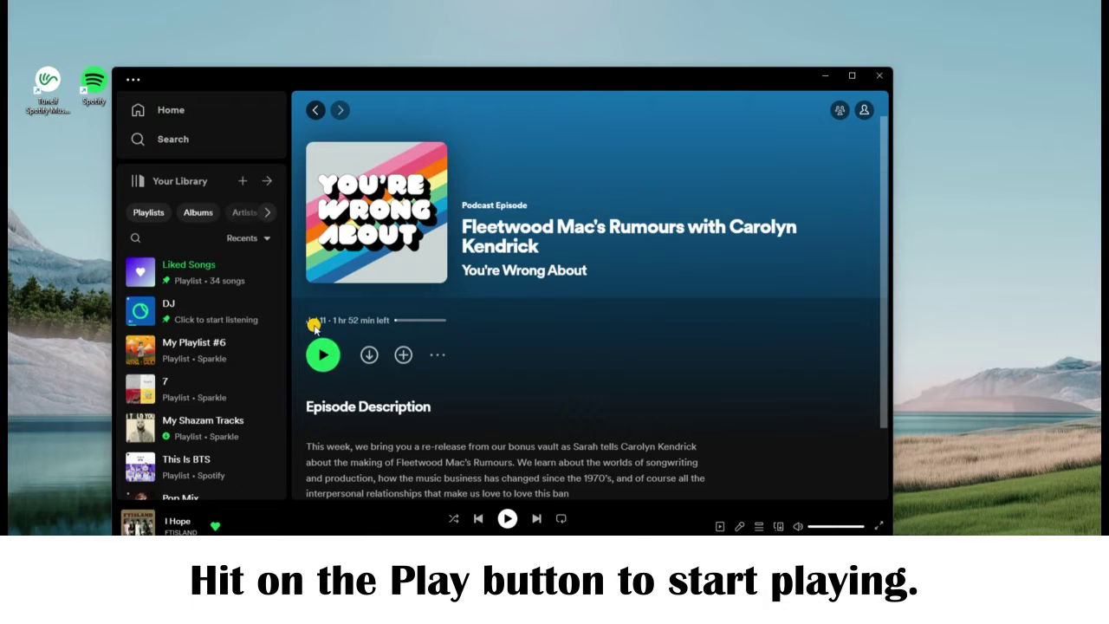
pyautogui.click(323, 356)
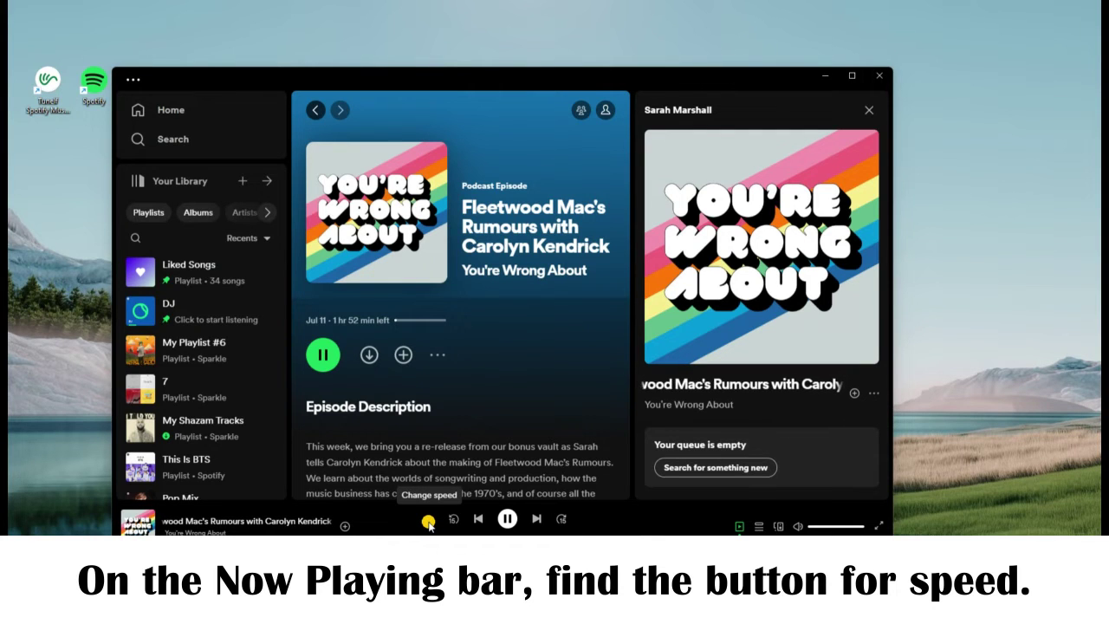
pyautogui.click(428, 522)
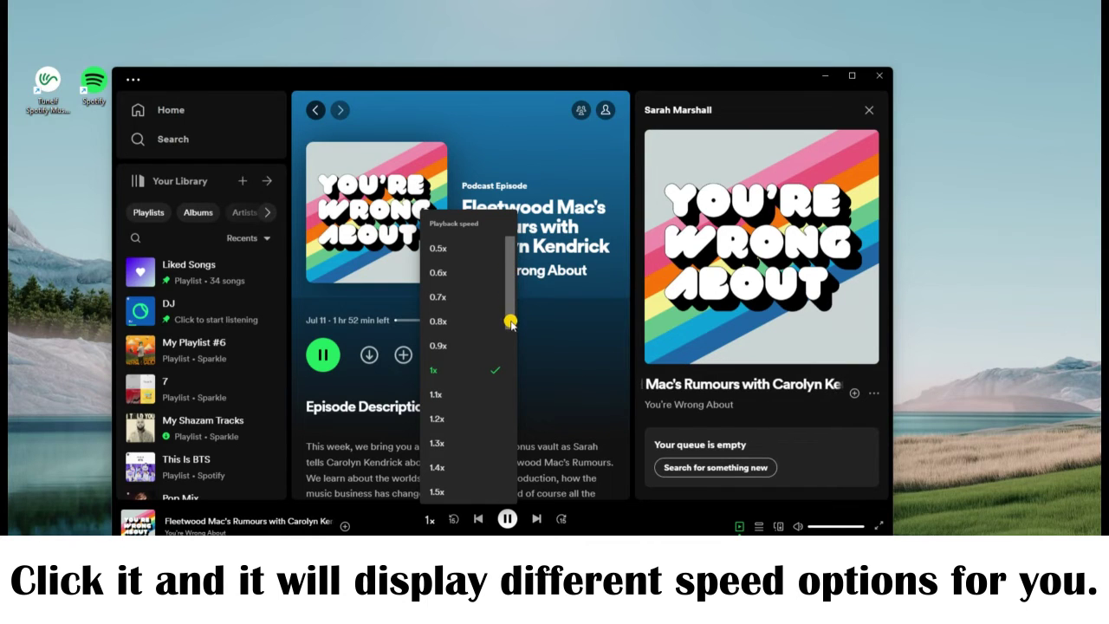
pyautogui.moveTo(511, 323)
pyautogui.mouseDown()
pyautogui.moveTo(511, 483)
pyautogui.moveTo(509, 371)
pyautogui.mouseUp()
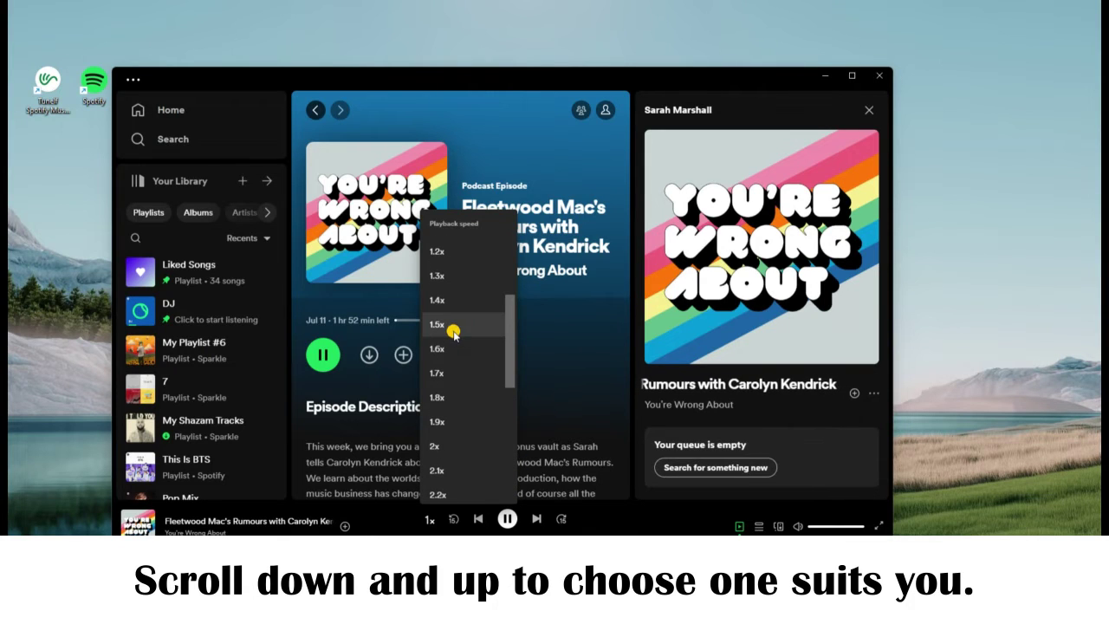
pyautogui.click(453, 333)
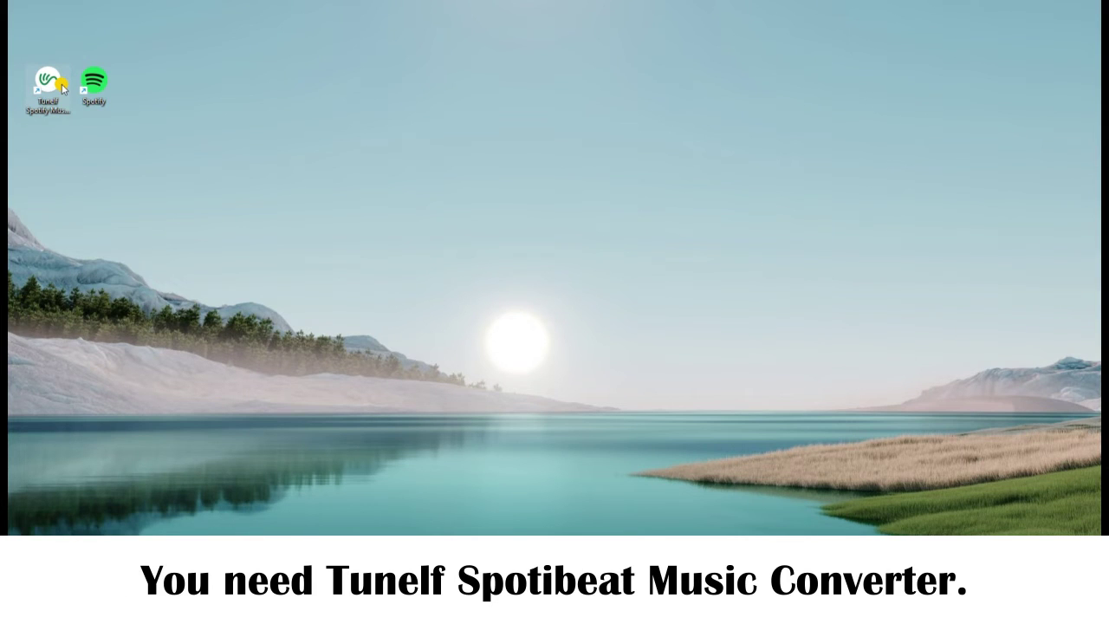
# - Launch Tunelf Spotify Music Converter and arrange it beside the Spotify window
pyautogui.doubleClick(49, 82)
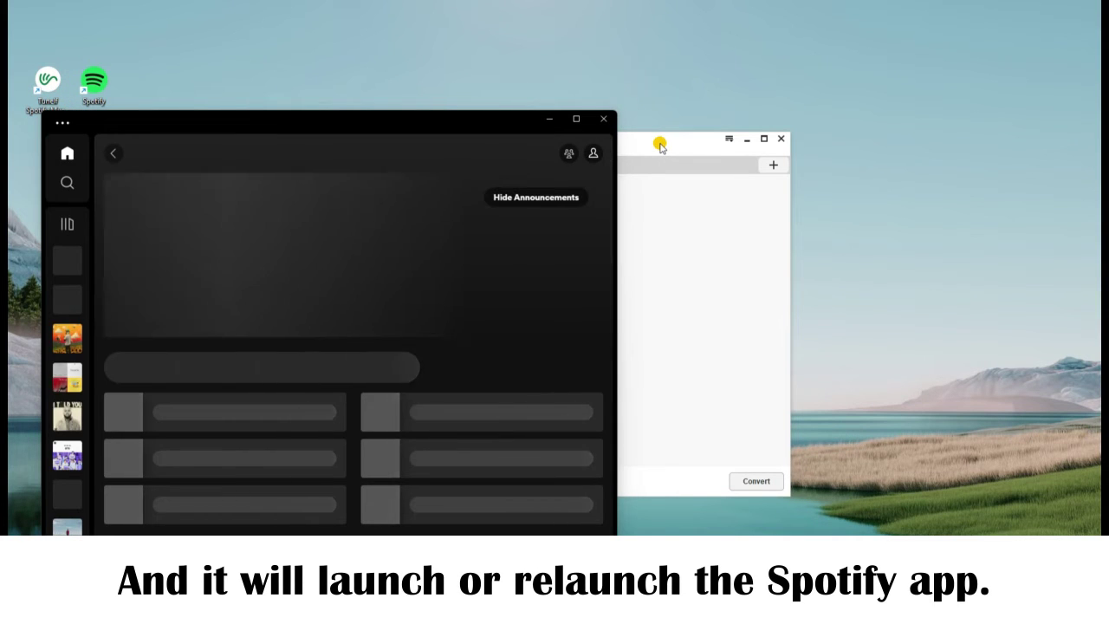
pyautogui.moveTo(660, 144); pyautogui.dragTo(837, 154)
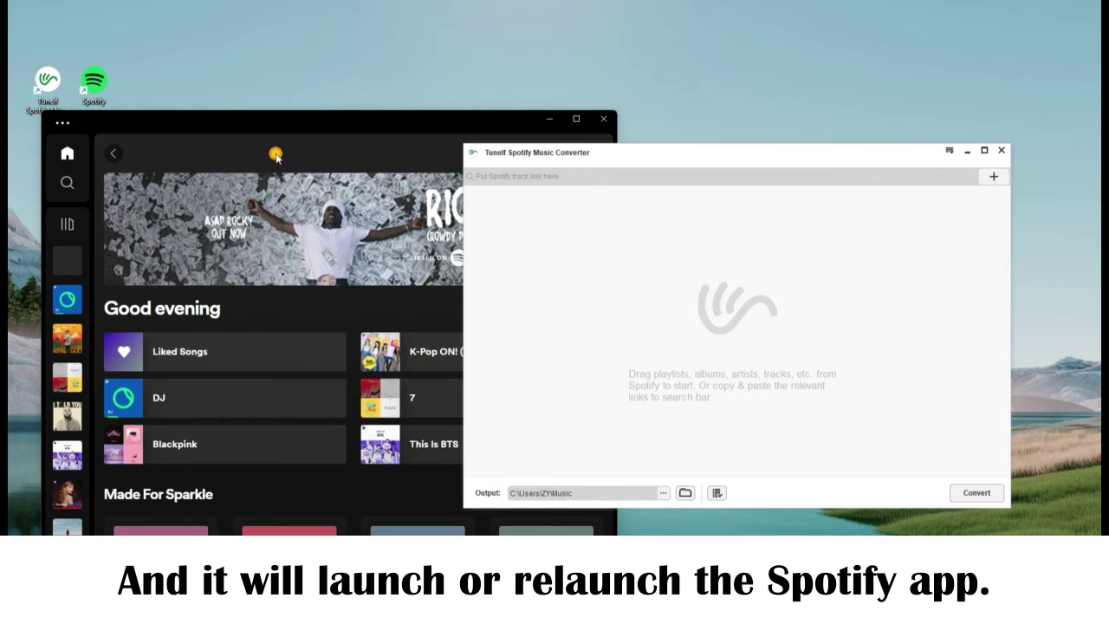
pyautogui.moveTo(274, 123)
pyautogui.mouseDown()
pyautogui.moveTo(265, 99)
pyautogui.moveTo(256, 111)
pyautogui.mouseUp()
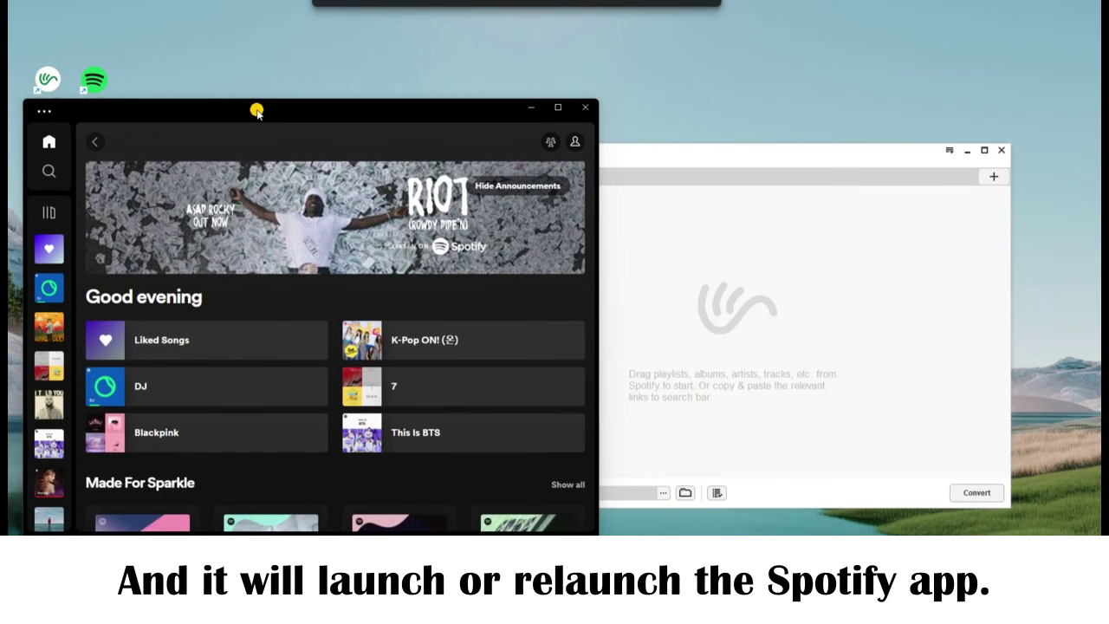
# - Drag MASCARA from the Discover Weekly playlist into the converter
pyautogui.scroll(-5, 310, 302)
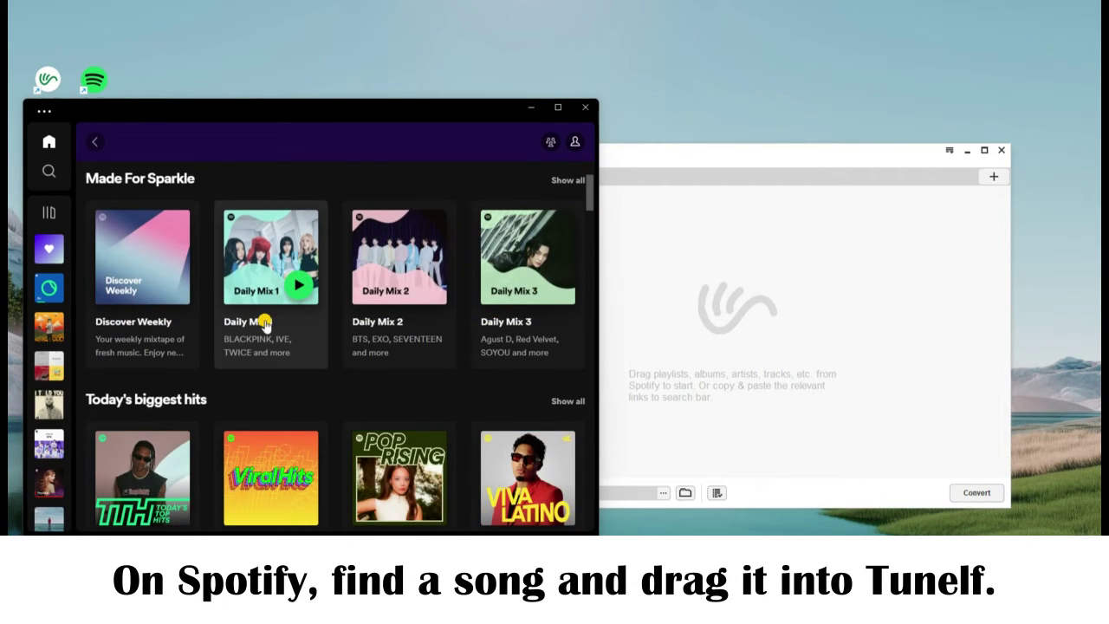
pyautogui.click(149, 240)
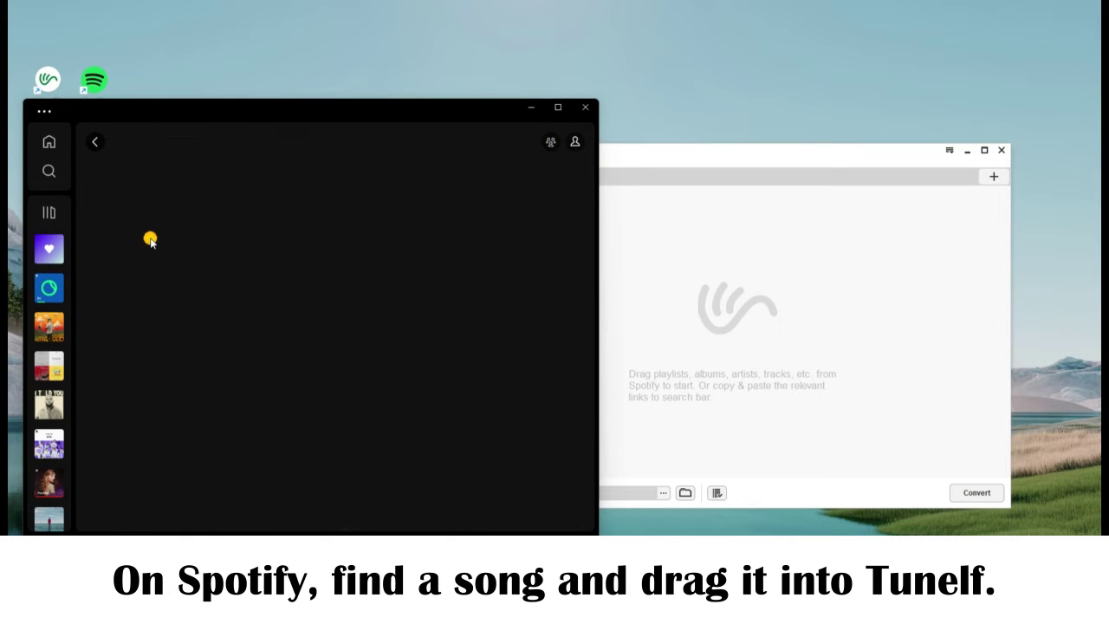
pyautogui.scroll(-3, 248, 356)
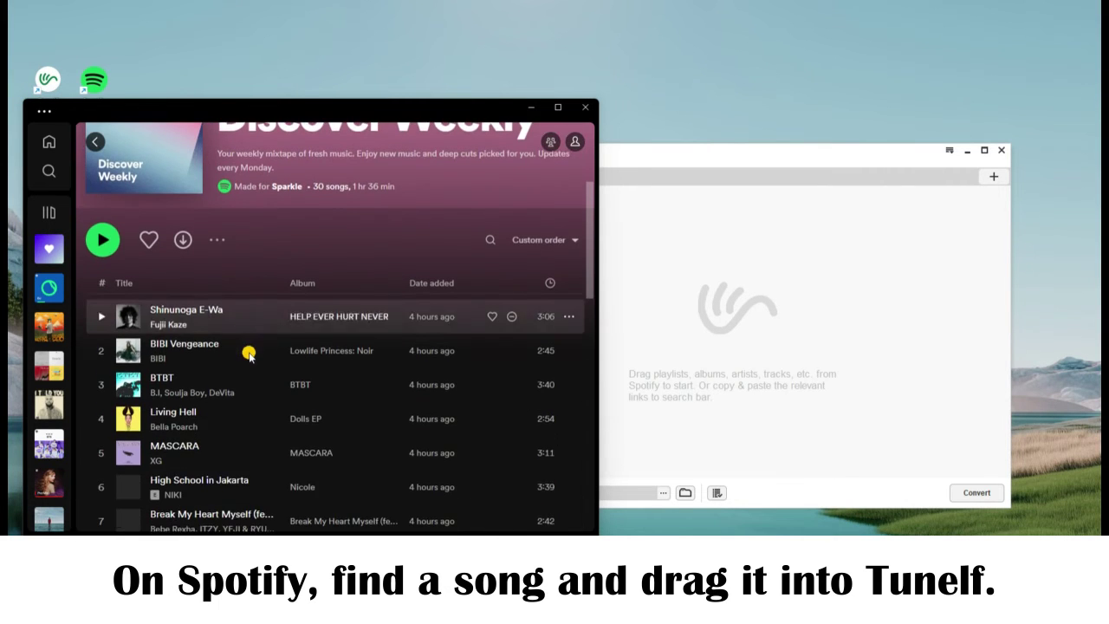
pyautogui.scroll(-2, 249, 355)
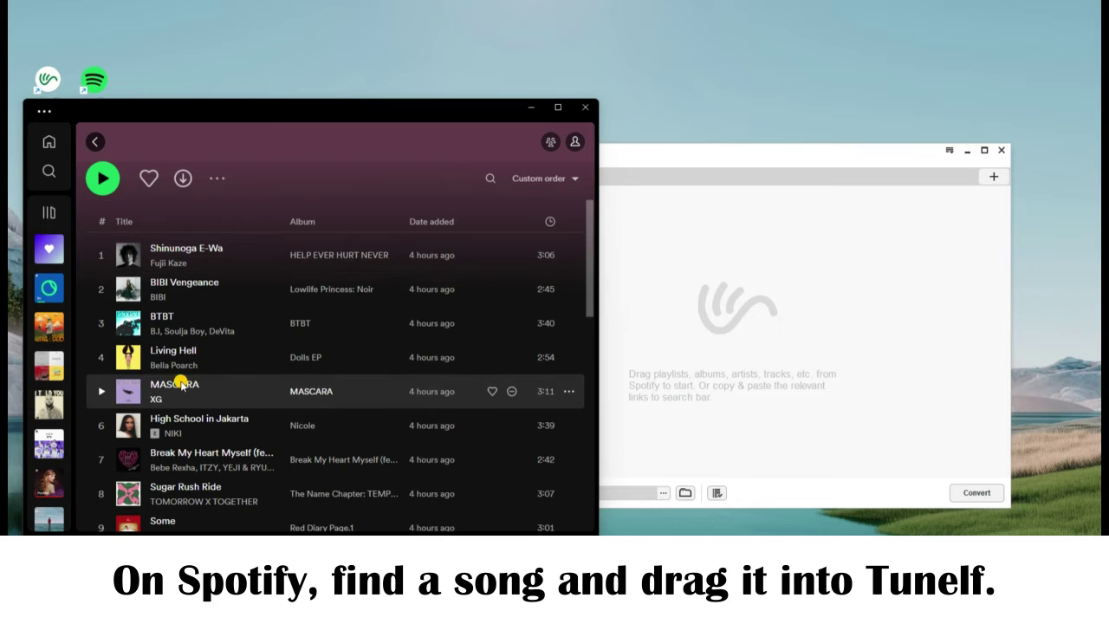
pyautogui.moveTo(166, 384)
pyautogui.mouseDown()
pyautogui.moveTo(470, 376)
pyautogui.moveTo(668, 350)
pyautogui.mouseUp()
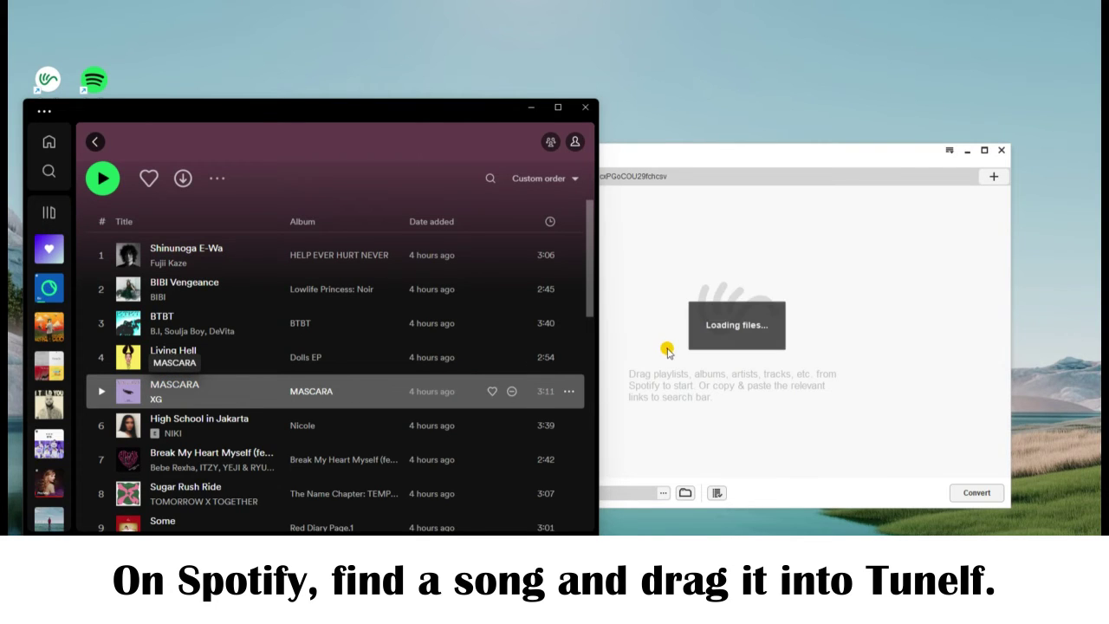
# - Open the converter's Preferences at the Convert settings
pyautogui.click(658, 153)
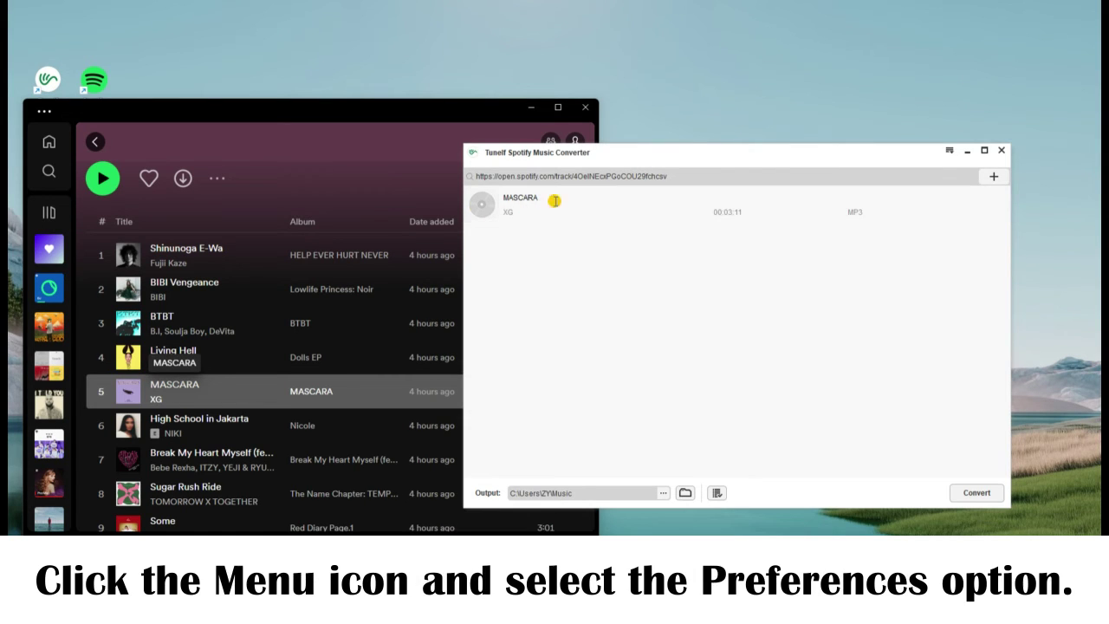
pyautogui.click(950, 155)
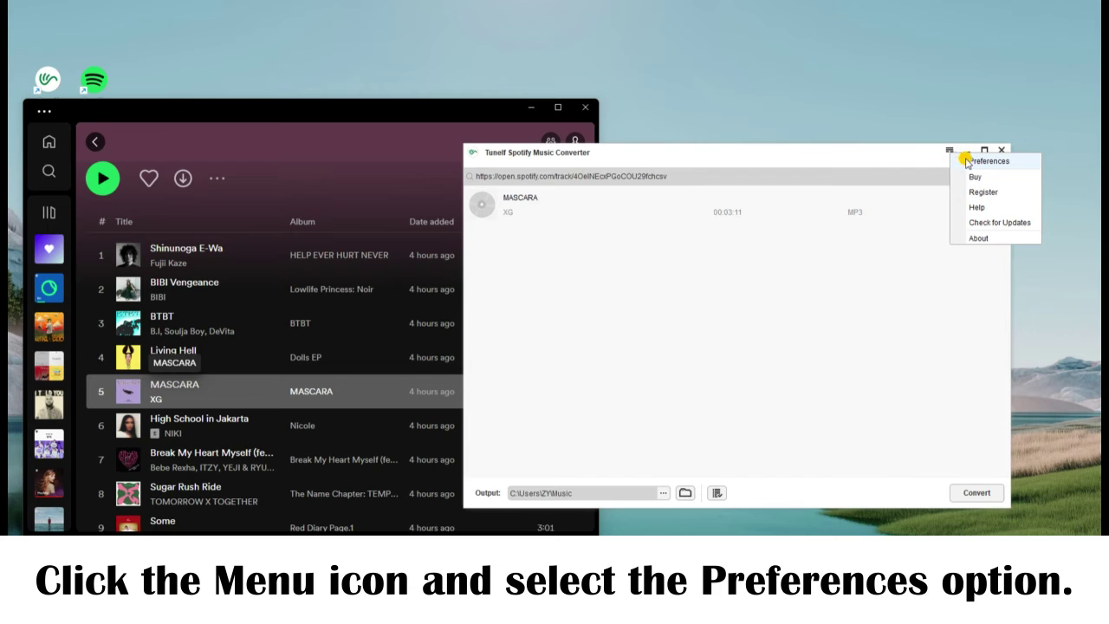
pyautogui.click(966, 162)
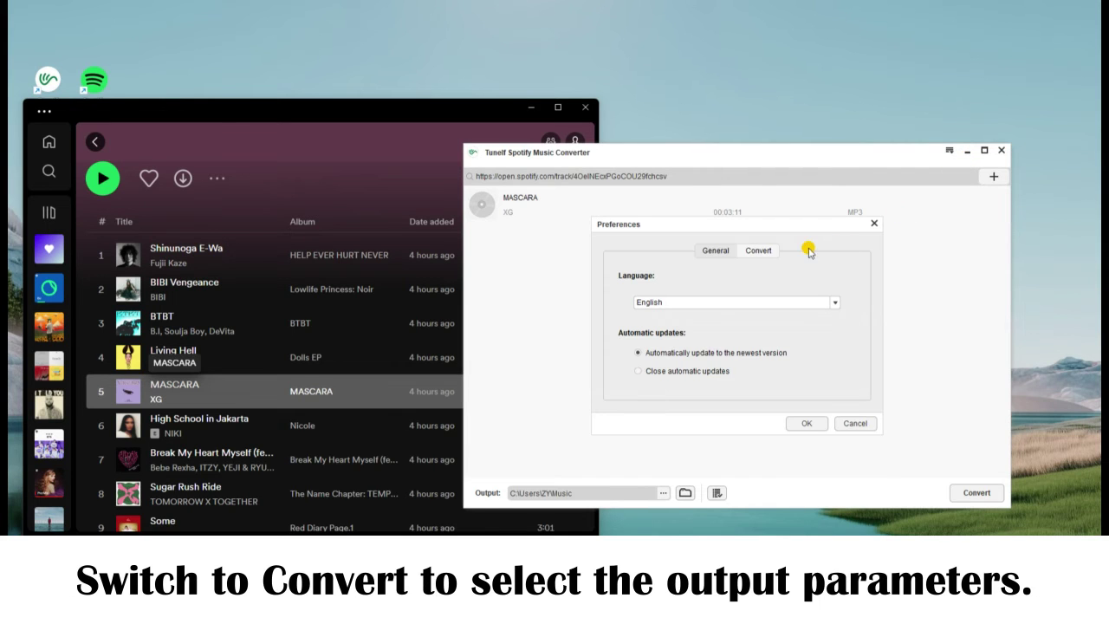
pyautogui.click(771, 253)
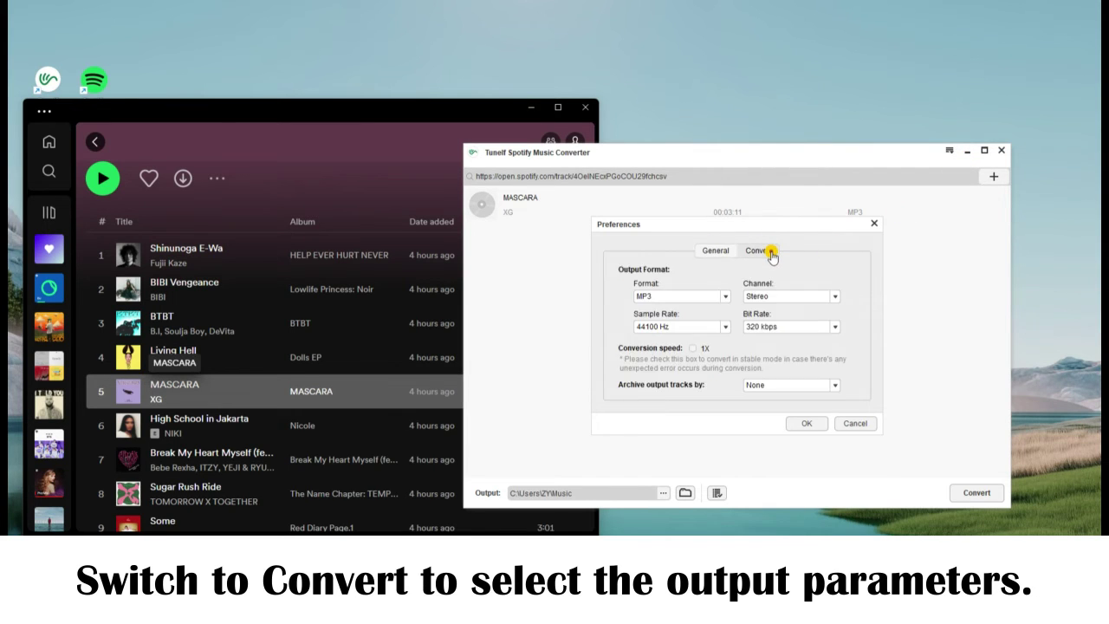
# - Keep the output at MP3, Stereo, 44100 Hz, 320 kbps, with archive set to None
pyautogui.click(725, 296)
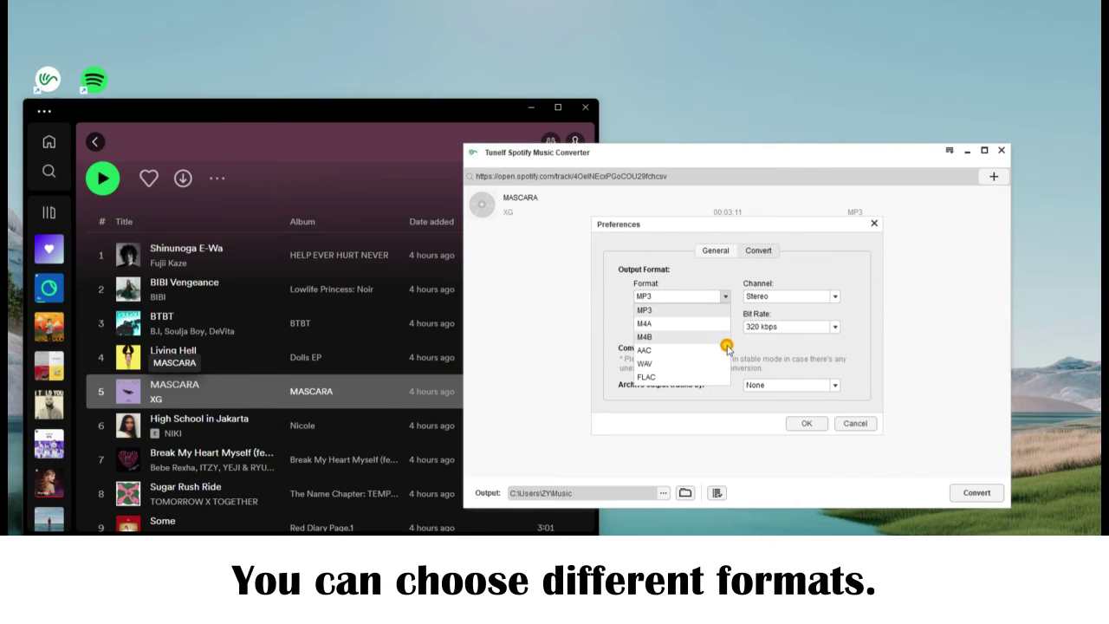
pyautogui.click(733, 296)
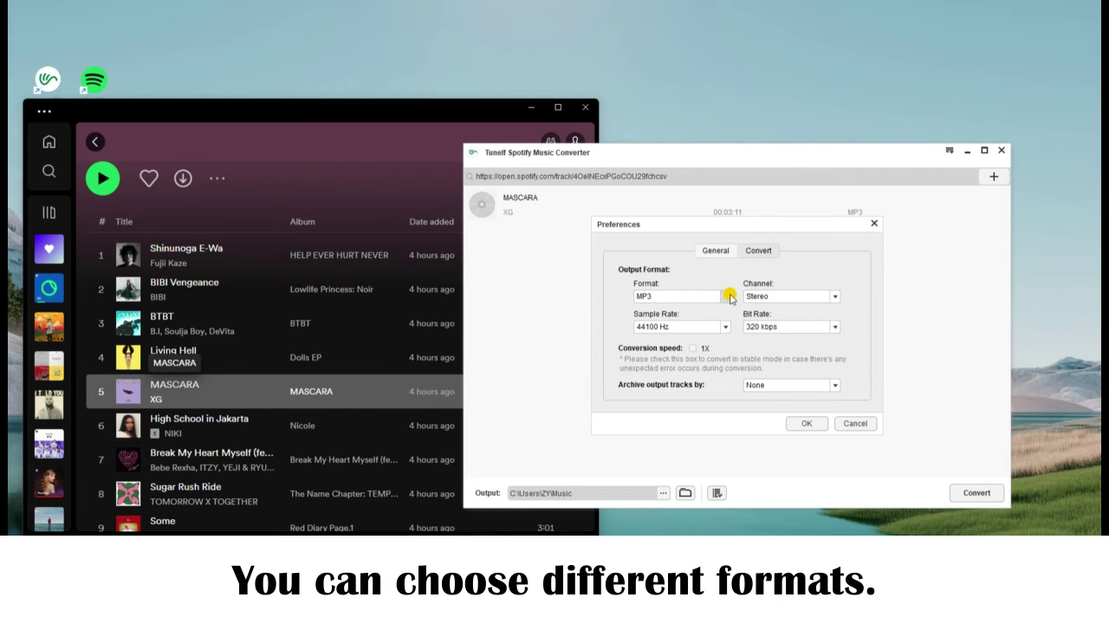
pyautogui.click(835, 297)
pyautogui.click(834, 296)
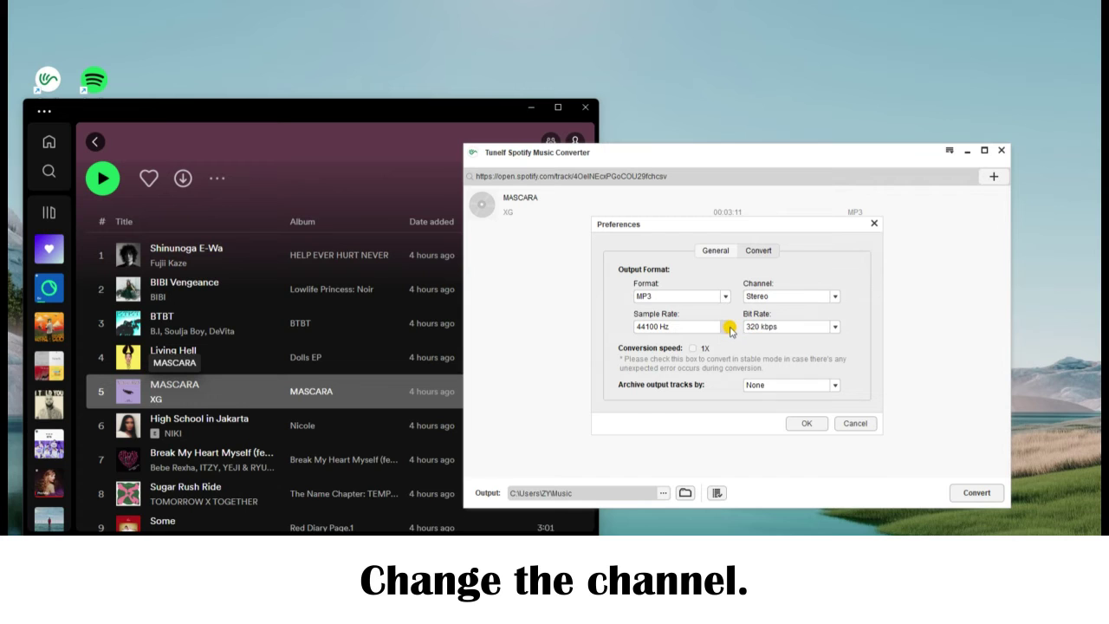
pyautogui.click(730, 329)
pyautogui.click(834, 332)
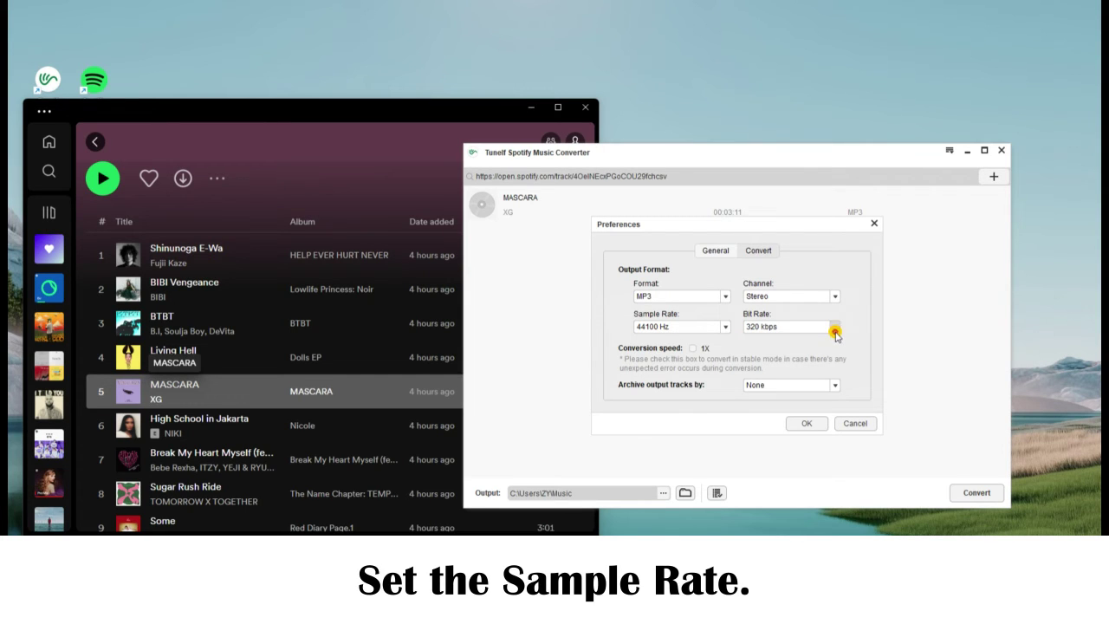
pyautogui.click(834, 330)
pyautogui.moveTo(835, 341); pyautogui.dragTo(834, 396)
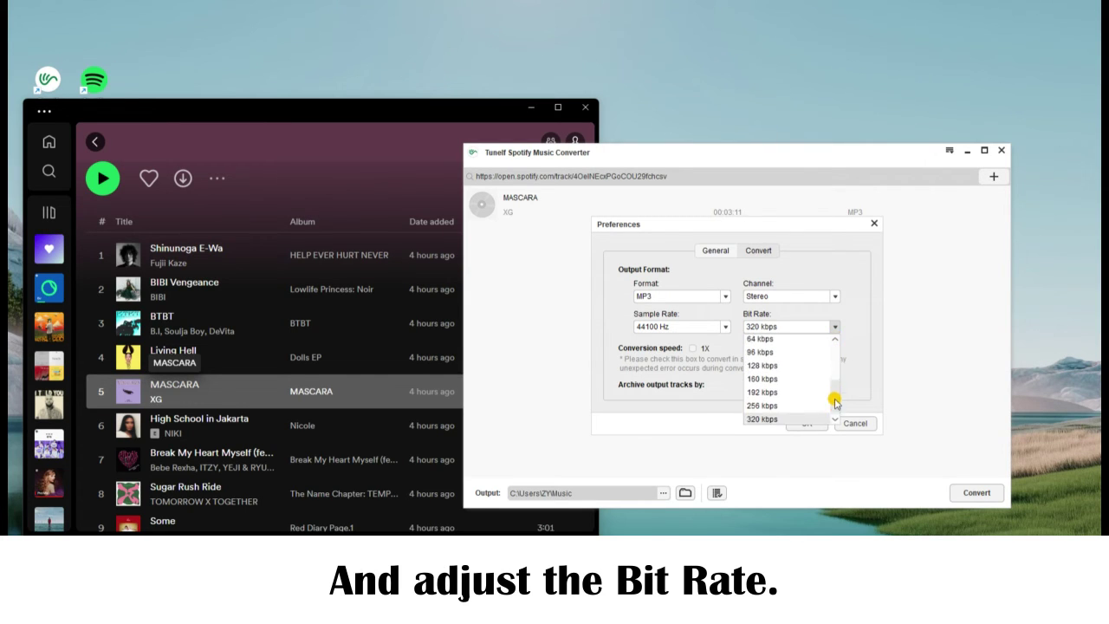
pyautogui.click(835, 330)
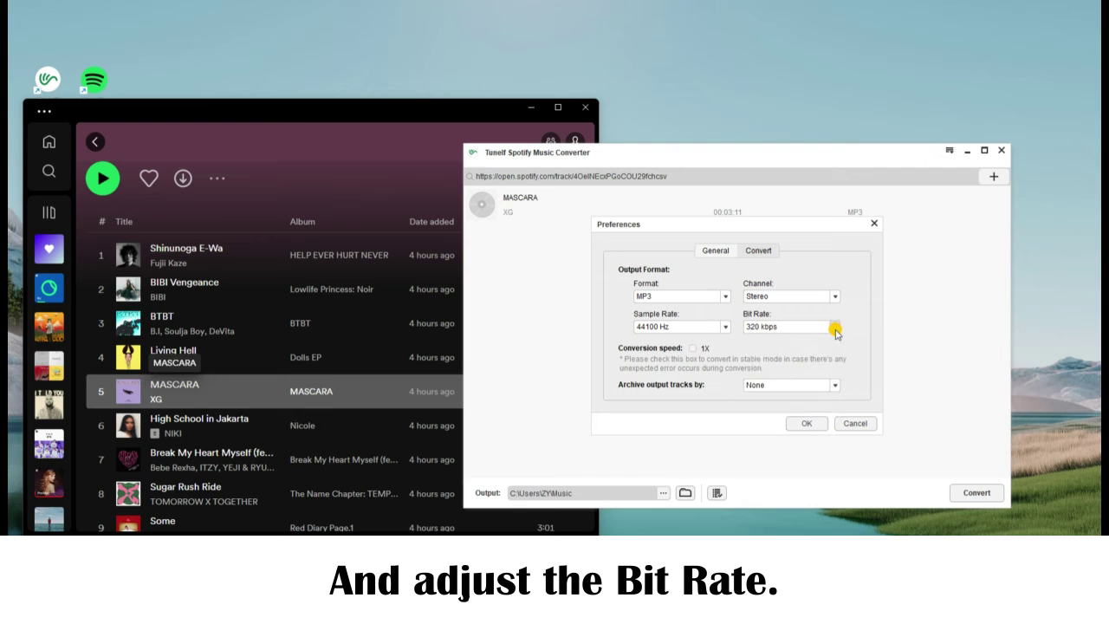
pyautogui.click(833, 389)
pyautogui.click(835, 387)
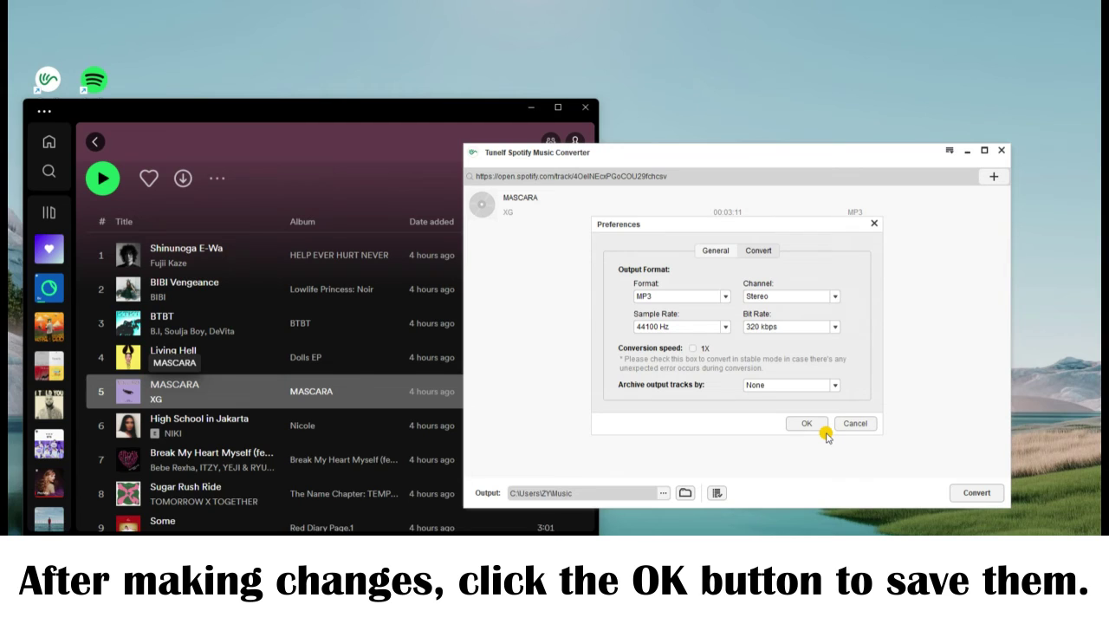
# - Save the preferences and convert MASCARA to MP3
pyautogui.click(820, 424)
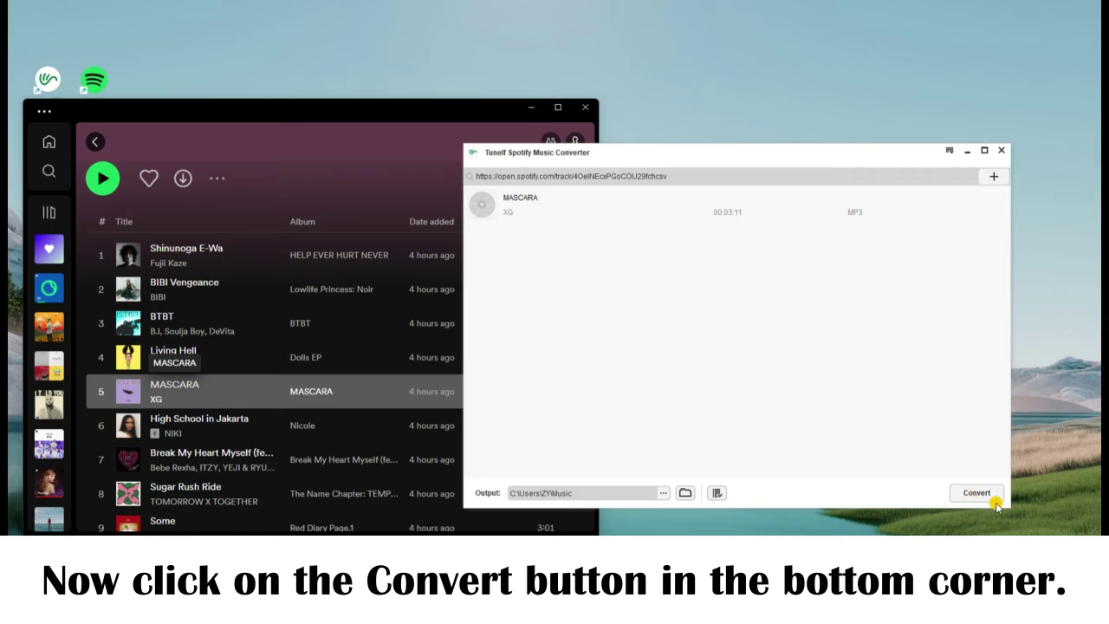
pyautogui.click(991, 501)
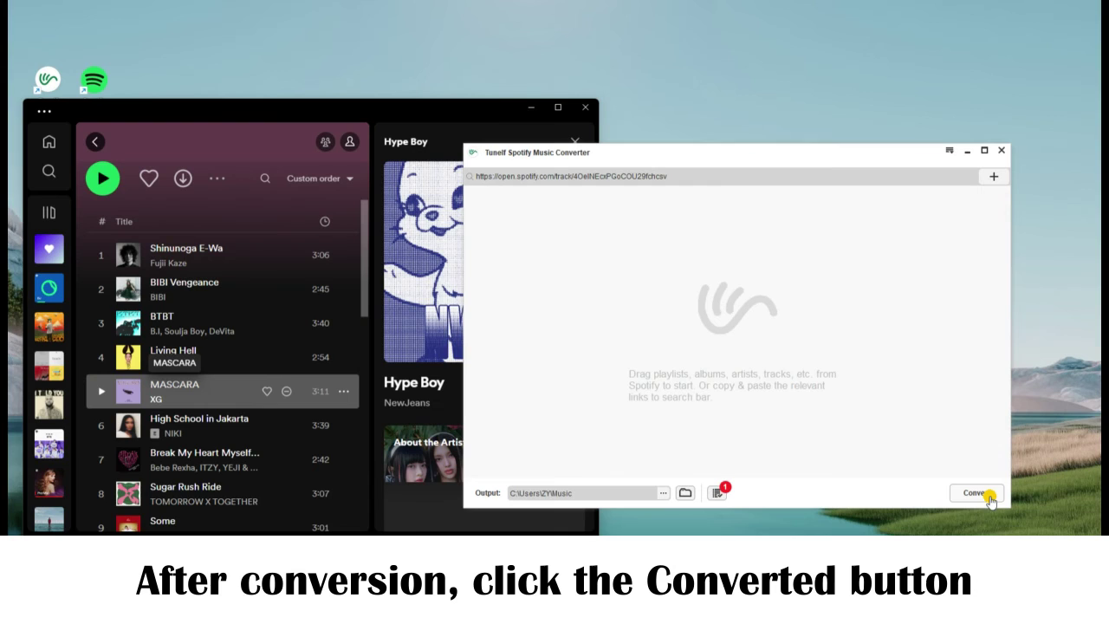
# - Locate the converted MASCARA.mp3 in the Music folder and play it in Media Player
pyautogui.click(718, 496)
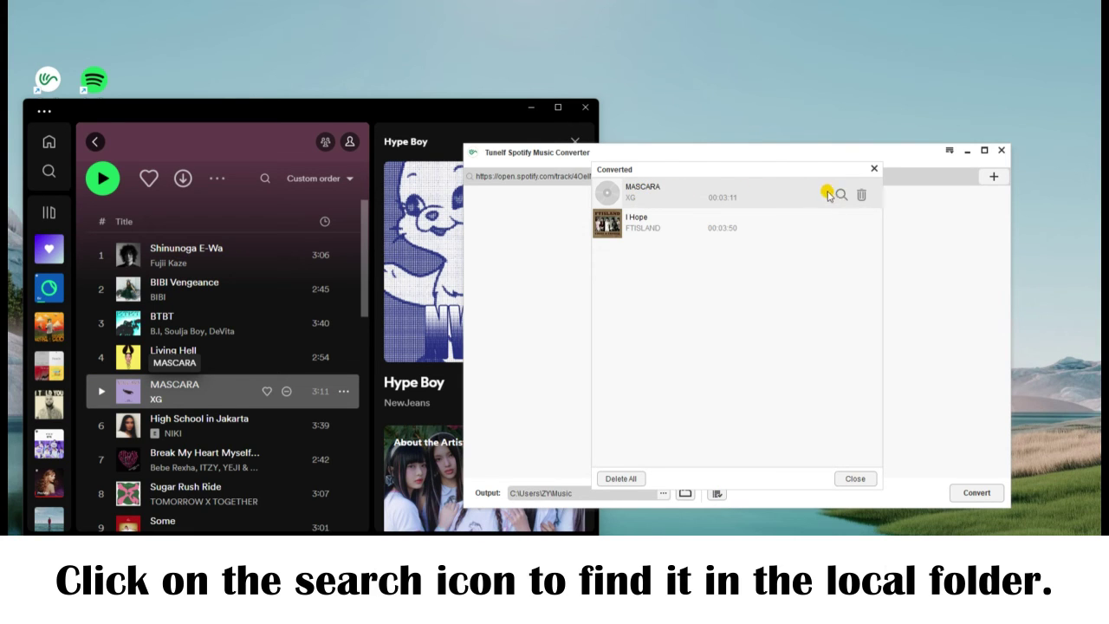
pyautogui.click(839, 196)
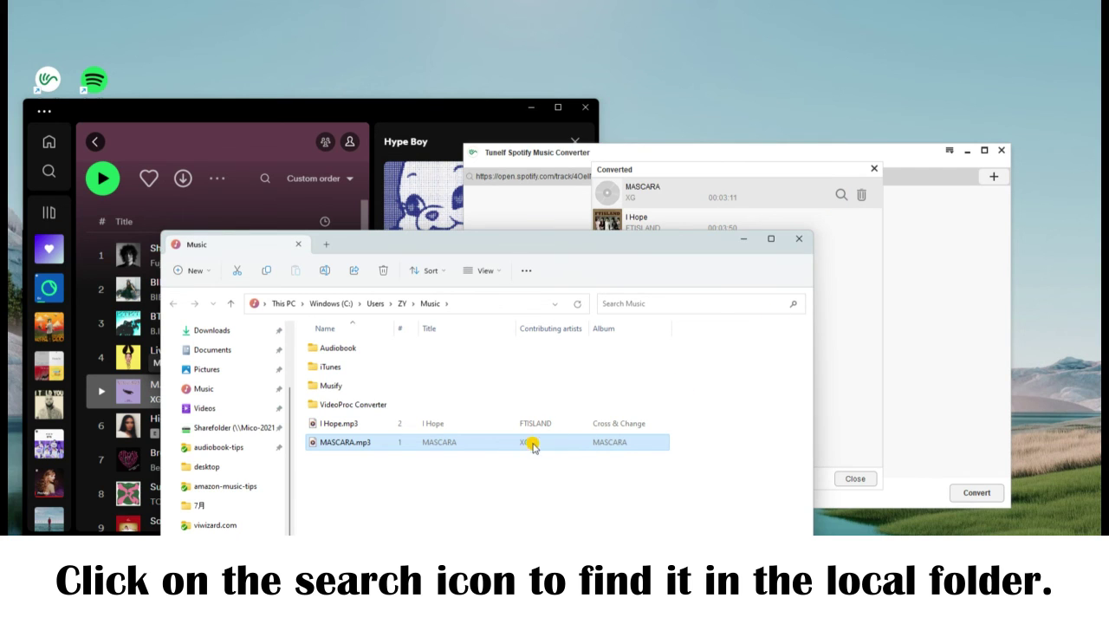
pyautogui.doubleClick(461, 445)
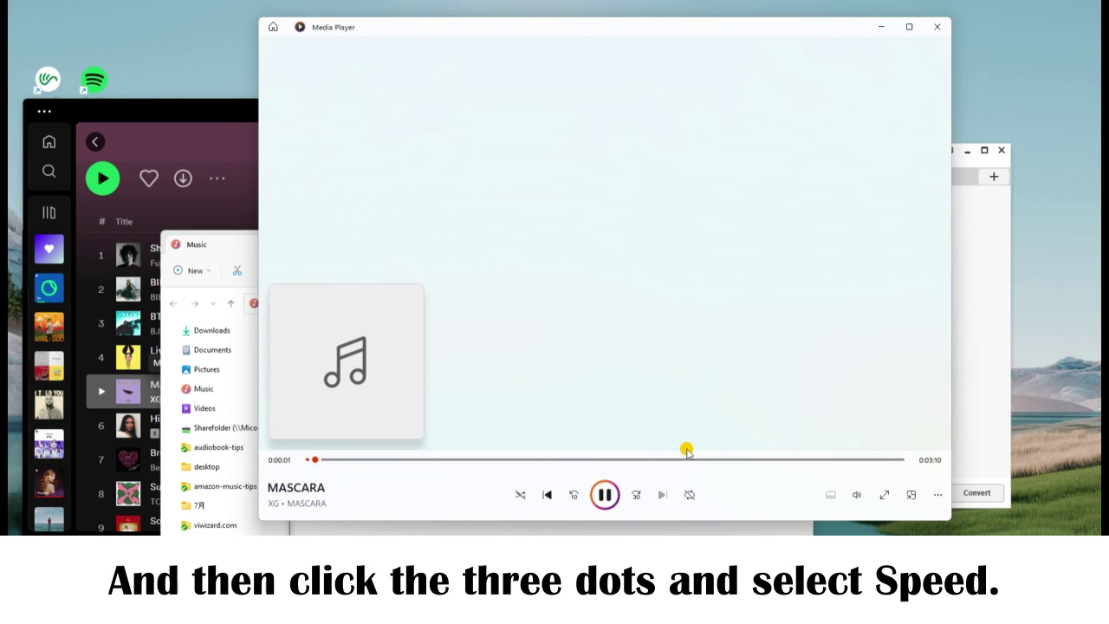
# - Play MASCARA at 1.5× speed, pause it, then close Media Player and the Music folder
pyautogui.click(939, 499)
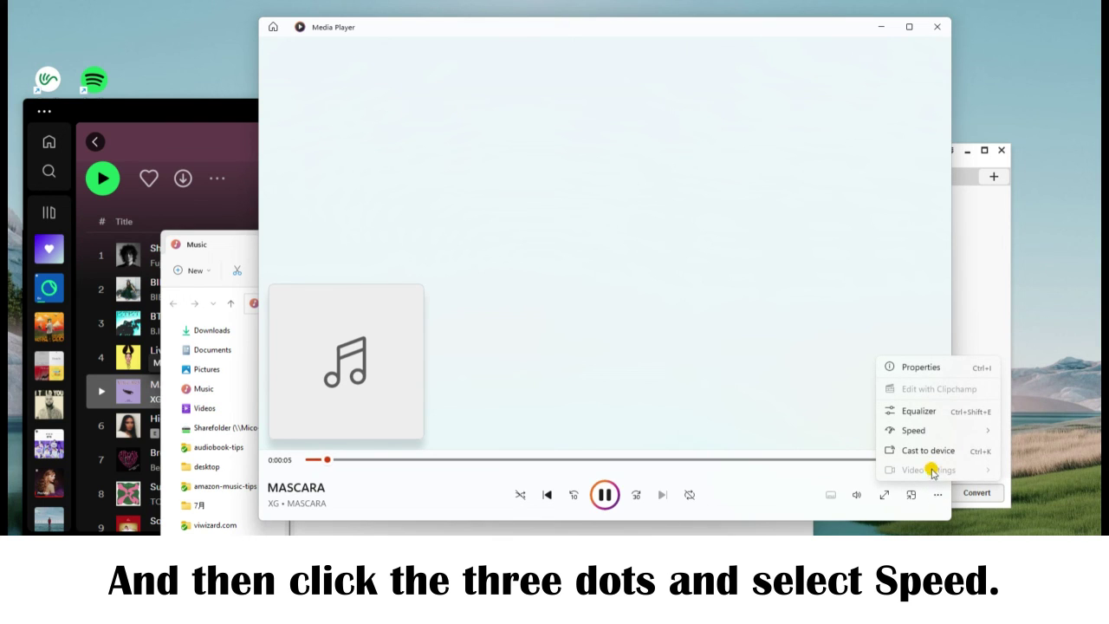
pyautogui.click(916, 433)
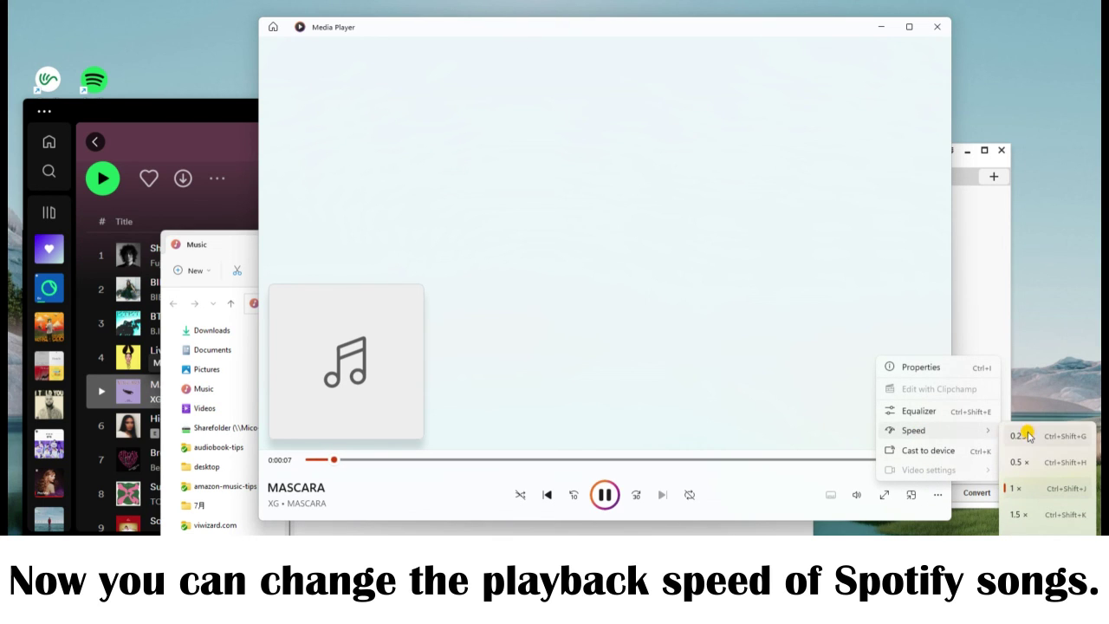
pyautogui.click(1023, 515)
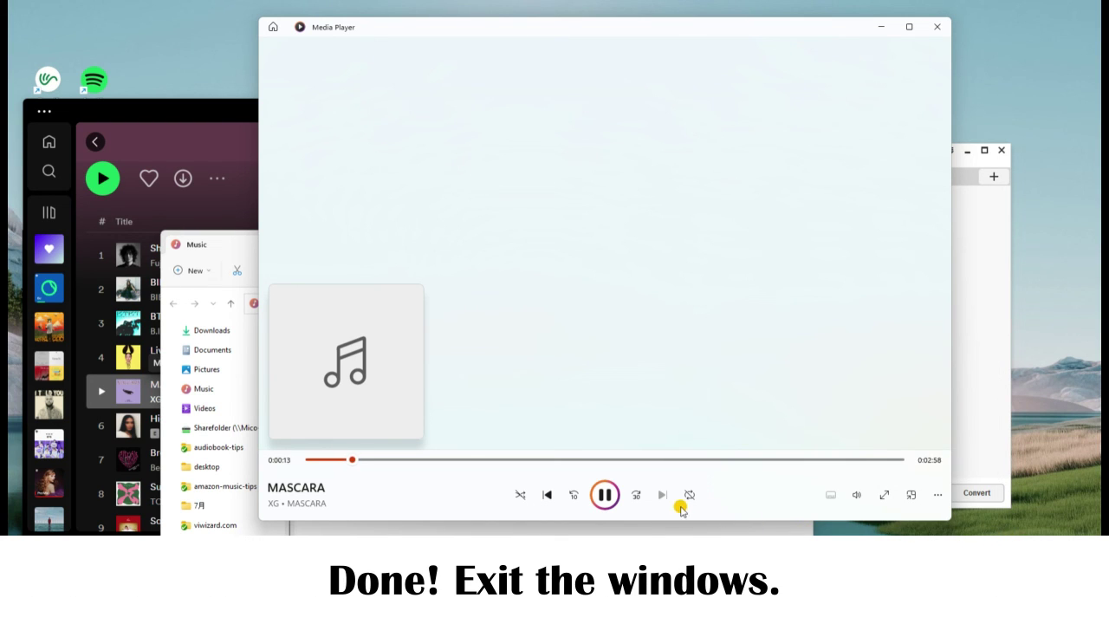
pyautogui.click(605, 495)
pyautogui.click(936, 27)
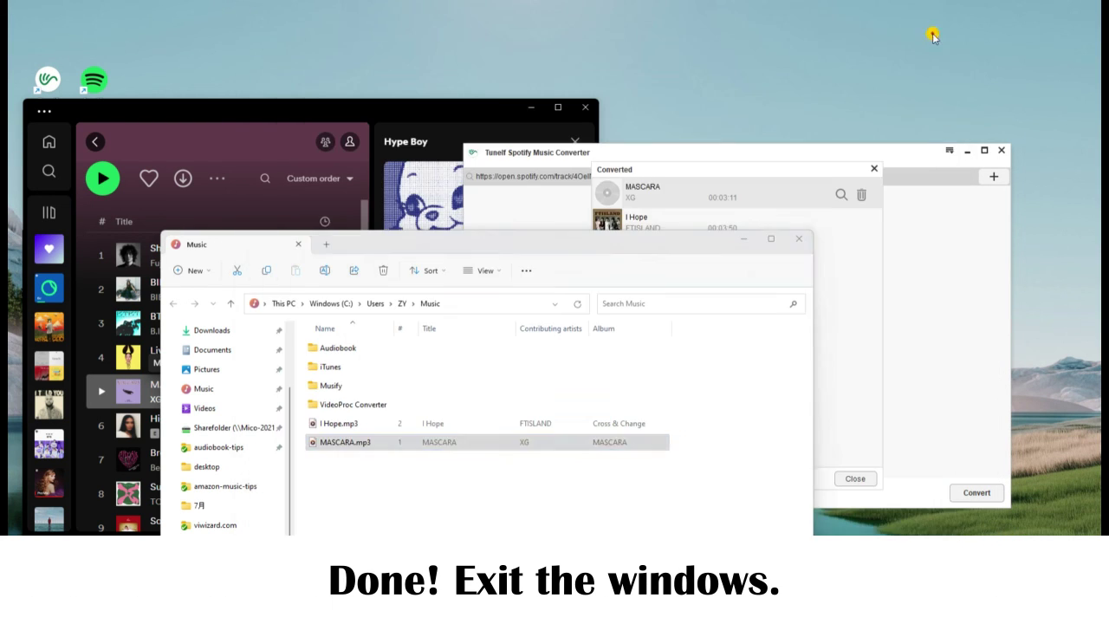
pyautogui.click(797, 243)
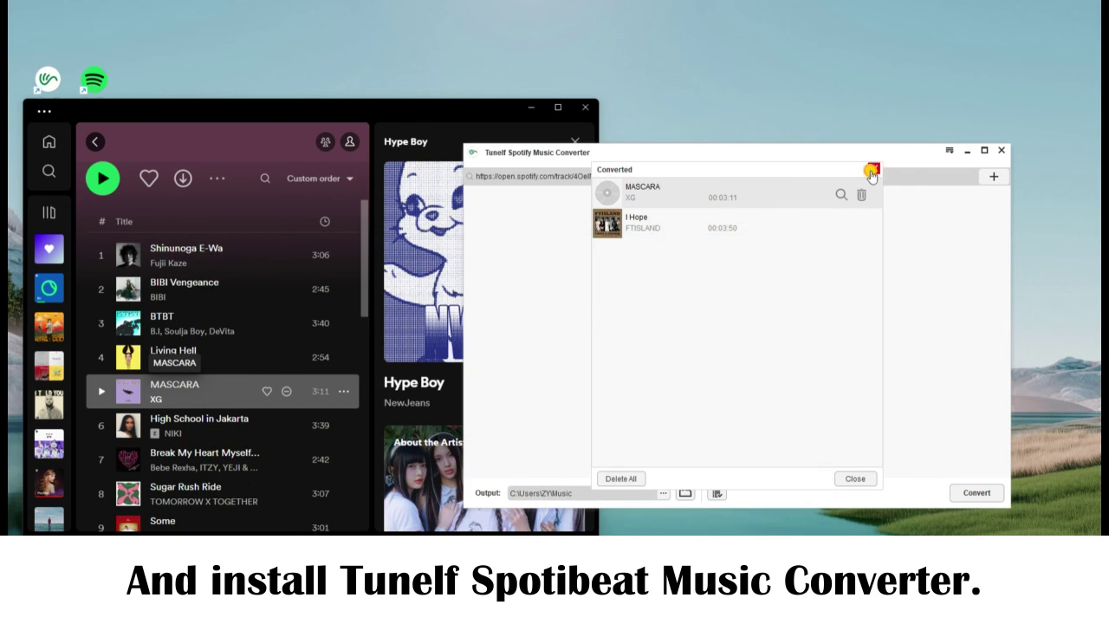